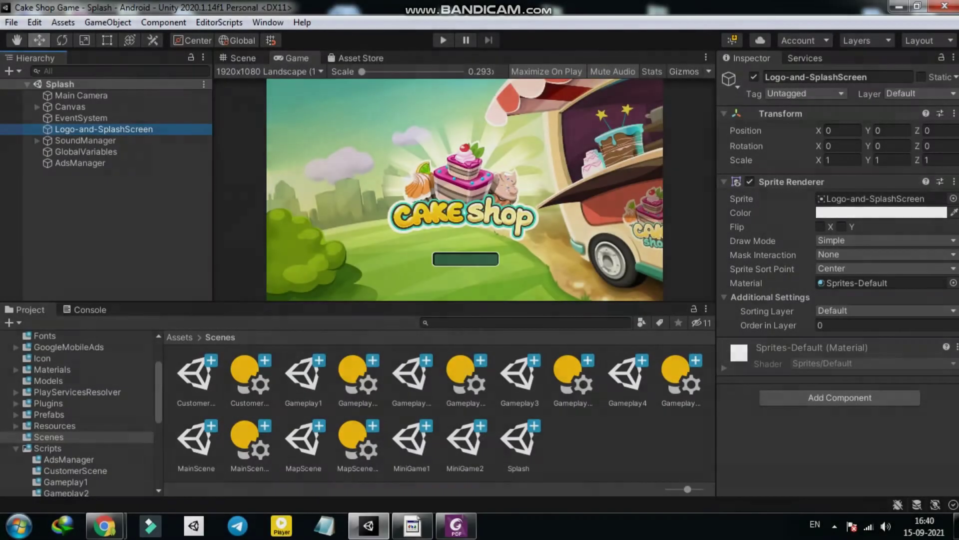
- Enter Play mode with Ctrl+P and close the Cake Shop rating popup
{"action": "key", "text": "ctrl+p"}
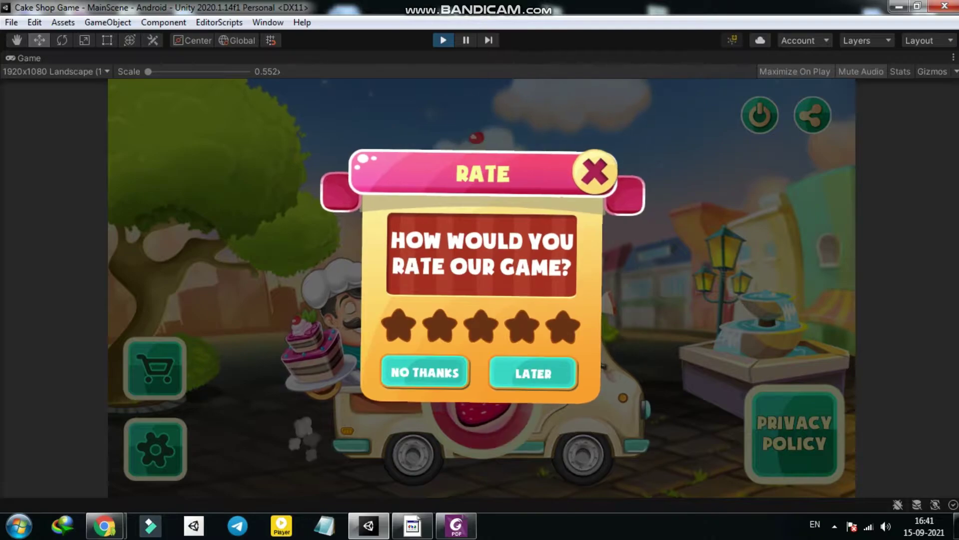
{"action": "left_click", "coordinate": [604, 173]}
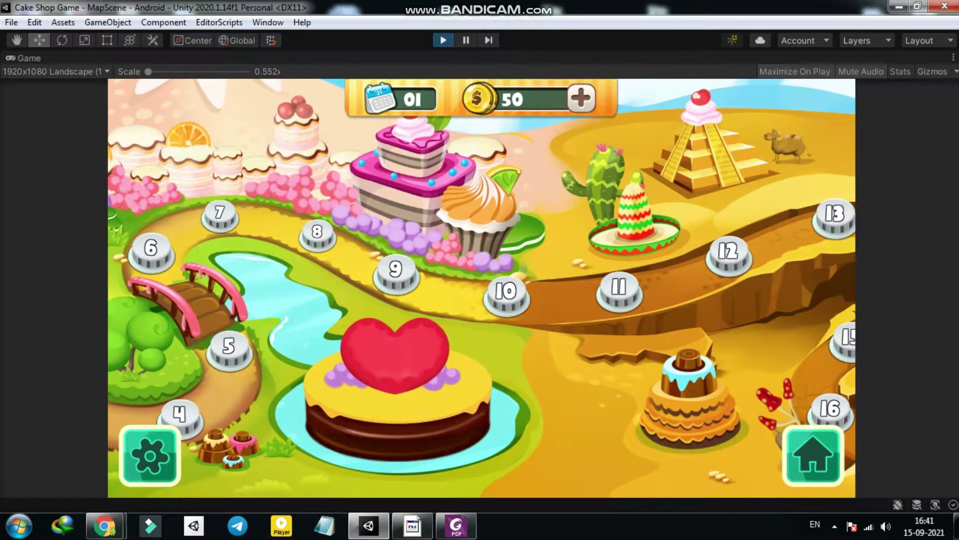
- Pan along the level map to browse later levels, then start level 1 at the food truck
{"action": "left_click_drag", "start_coordinate": [772, 272], "coordinate": [704, 272]}
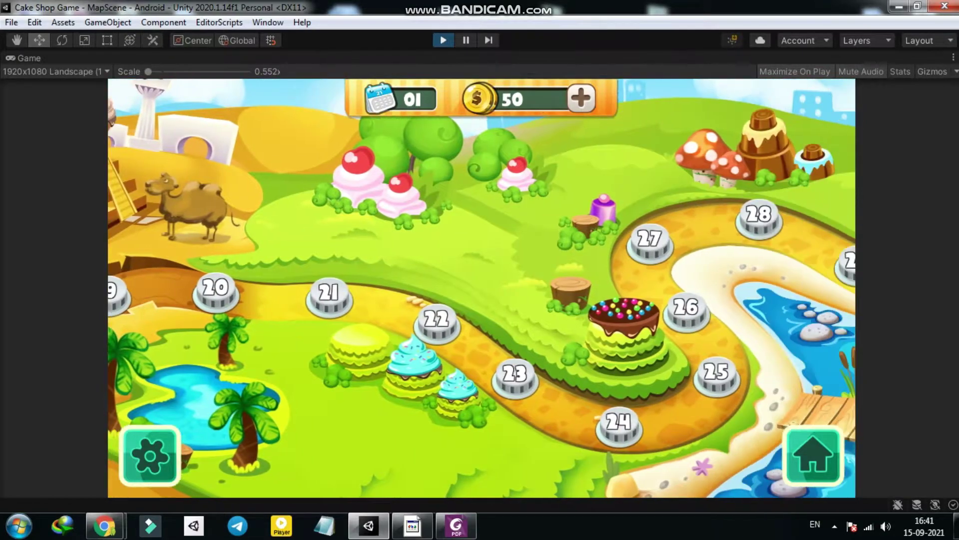
{"action": "left_click_drag", "start_coordinate": [625, 242], "coordinate": [531, 243]}
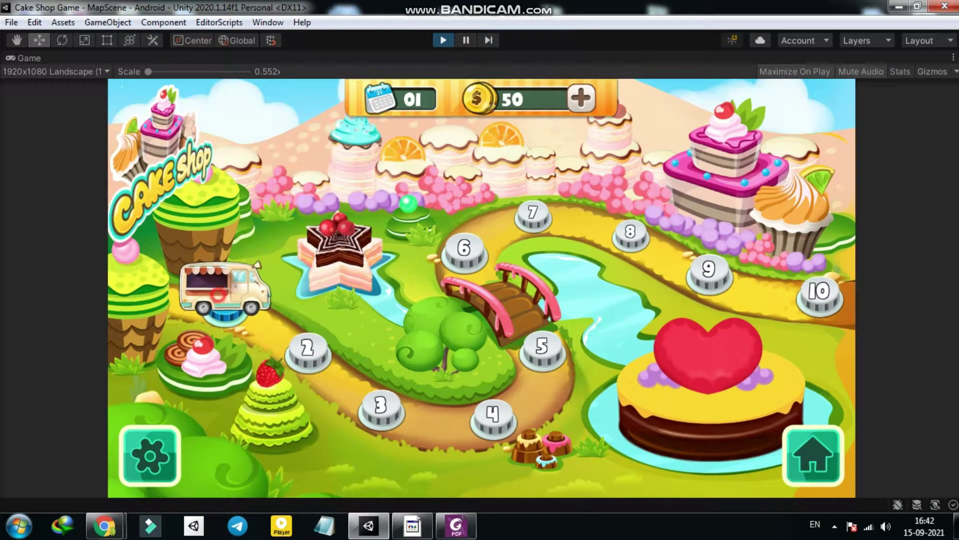
{"action": "left_click", "coordinate": [218, 294]}
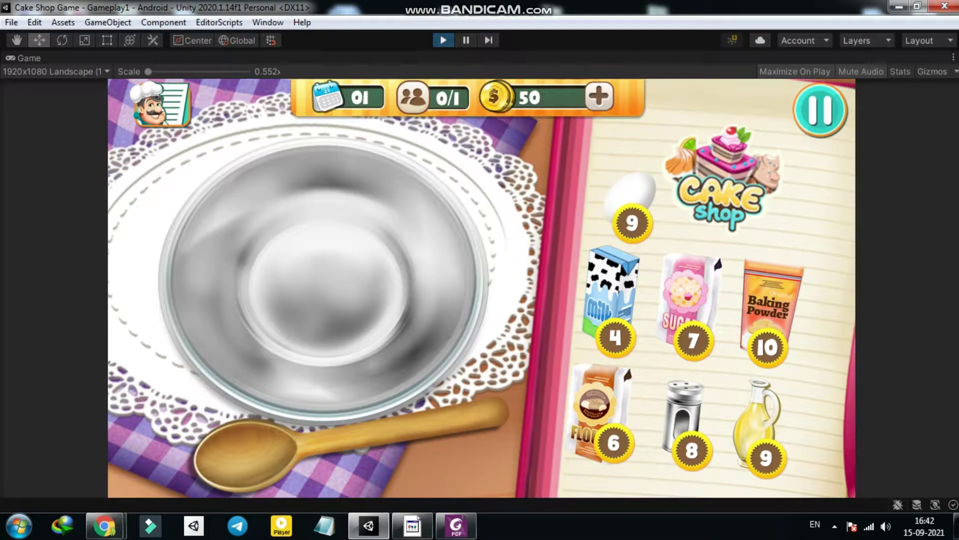
- Put egg, milk, sugar, baking powder, flour, salt and oil into the mixing bowl
{"action": "left_click", "coordinate": [631, 192]}
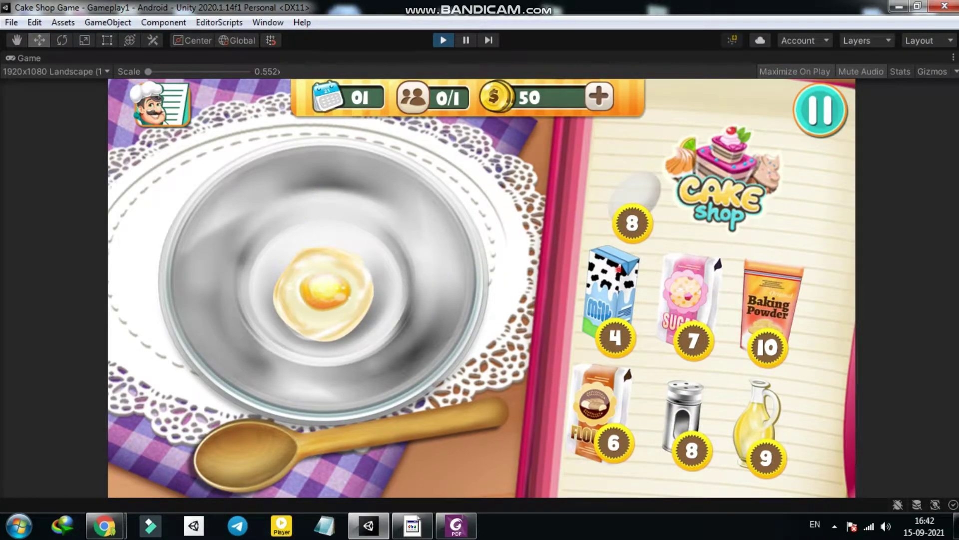
{"action": "left_click", "coordinate": [612, 289]}
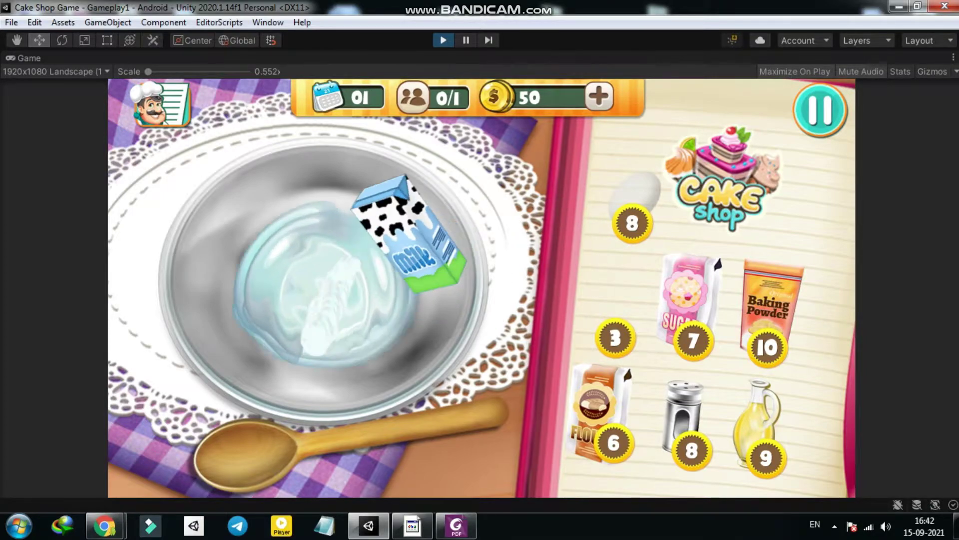
{"action": "left_click", "coordinate": [691, 300]}
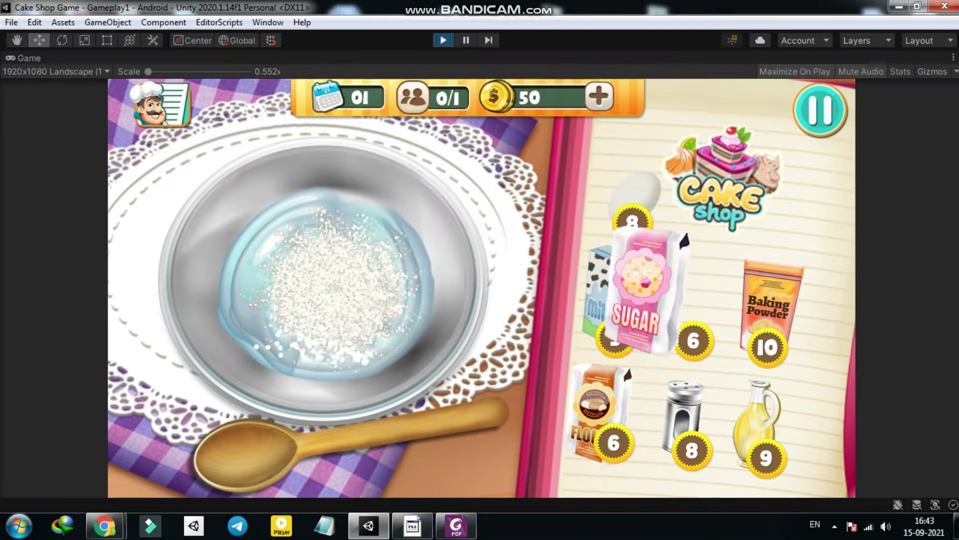
{"action": "left_click", "coordinate": [770, 300]}
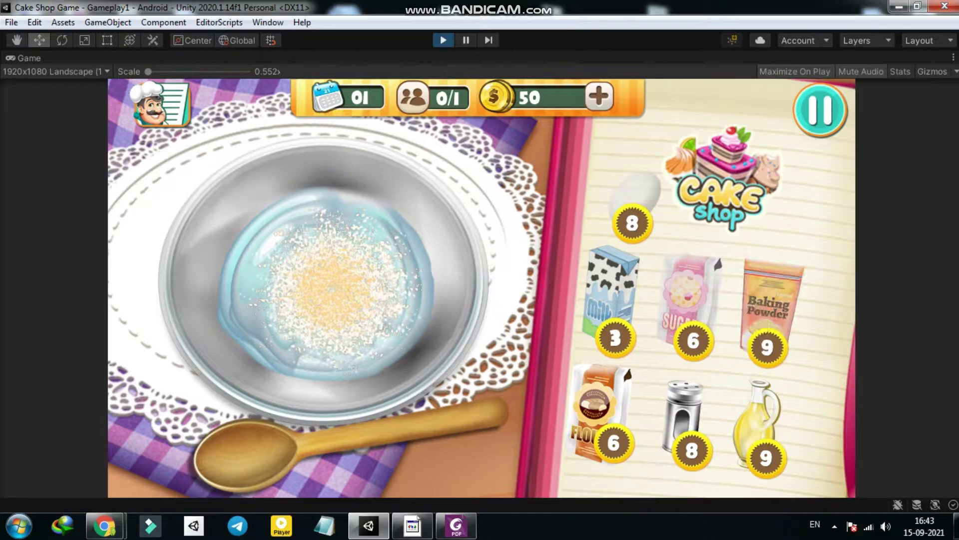
{"action": "left_click", "coordinate": [597, 405]}
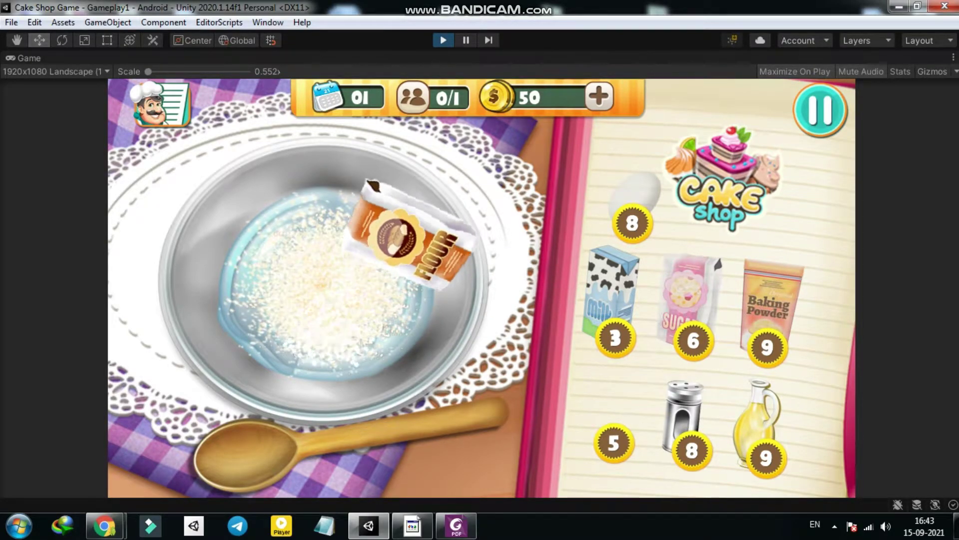
{"action": "left_click", "coordinate": [682, 405]}
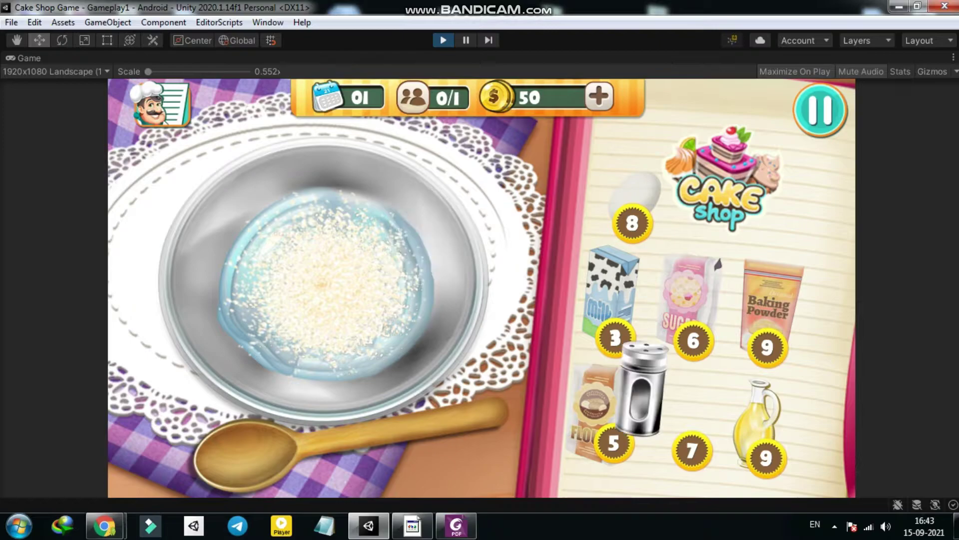
{"action": "left_click", "coordinate": [751, 416]}
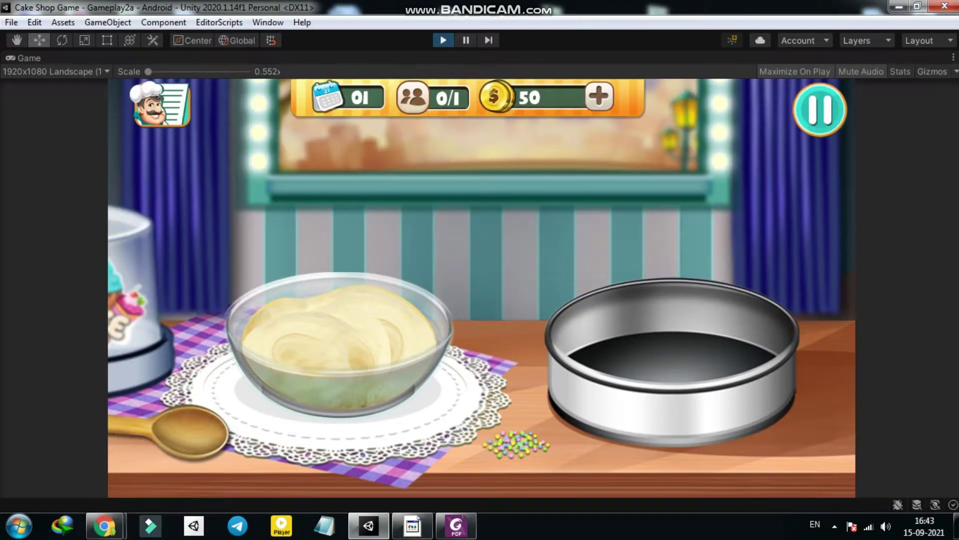
- Pour the batter into the cake pan, then turn the oven on and back off to bake it
{"action": "left_click", "coordinate": [322, 321]}
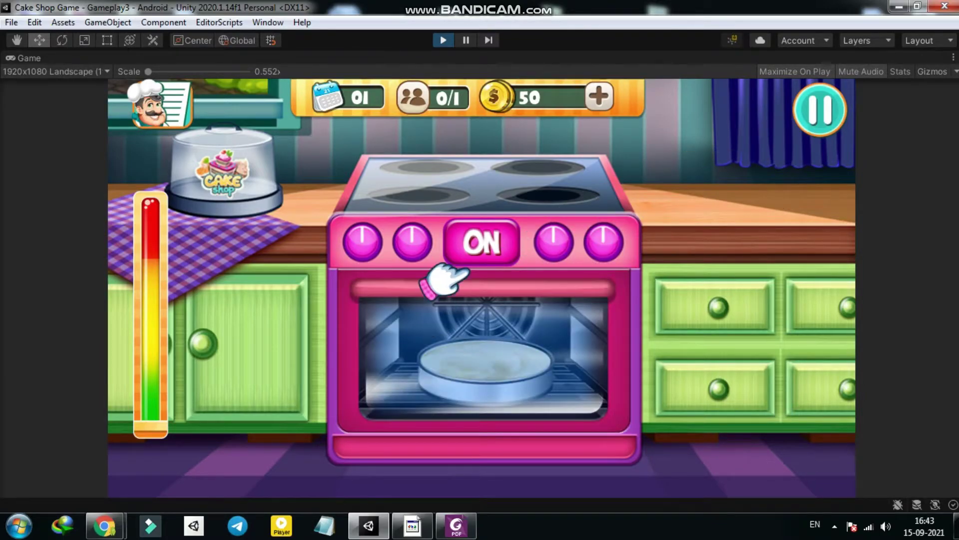
{"action": "left_click", "coordinate": [481, 243]}
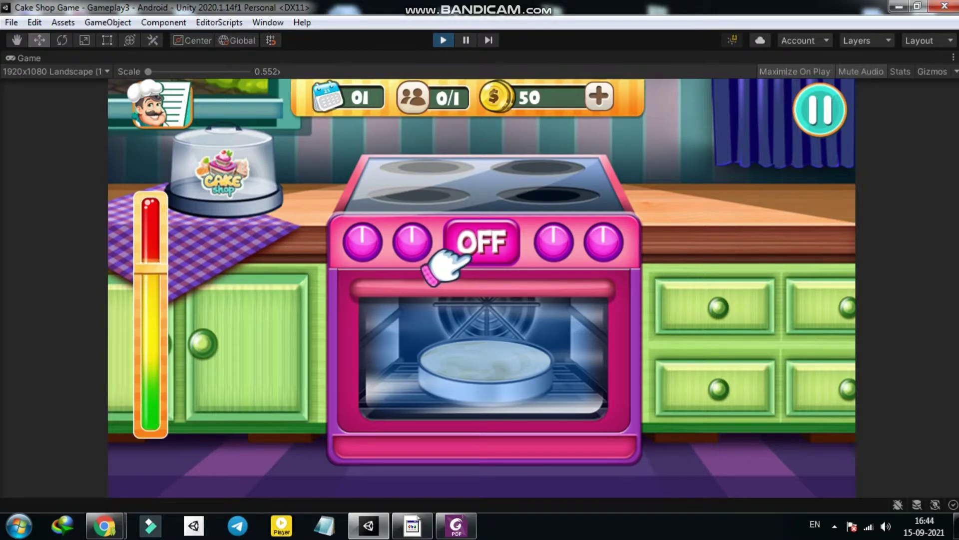
{"action": "left_click", "coordinate": [481, 242]}
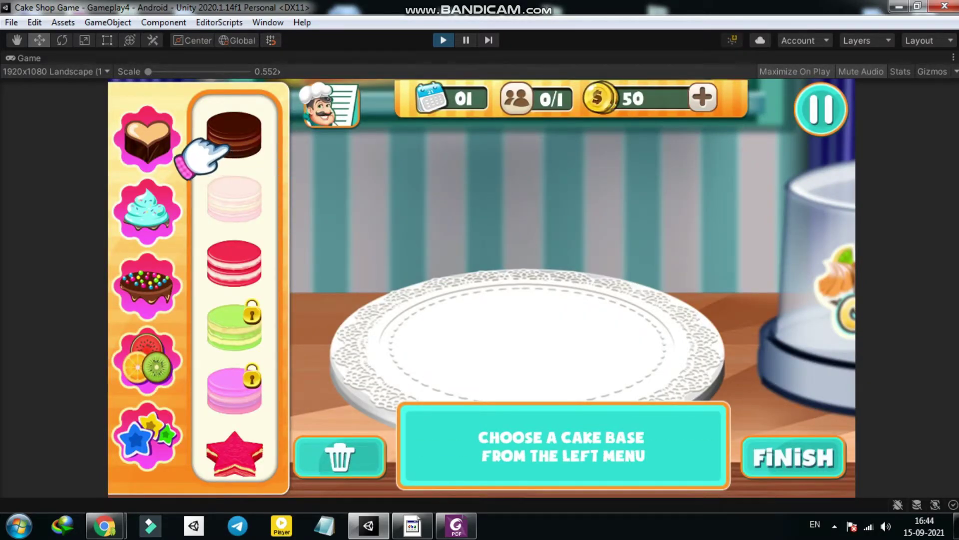
- Build a chocolate-base cake with chocolate cream and a peach slice, then finish it
{"action": "left_click", "coordinate": [233, 133]}
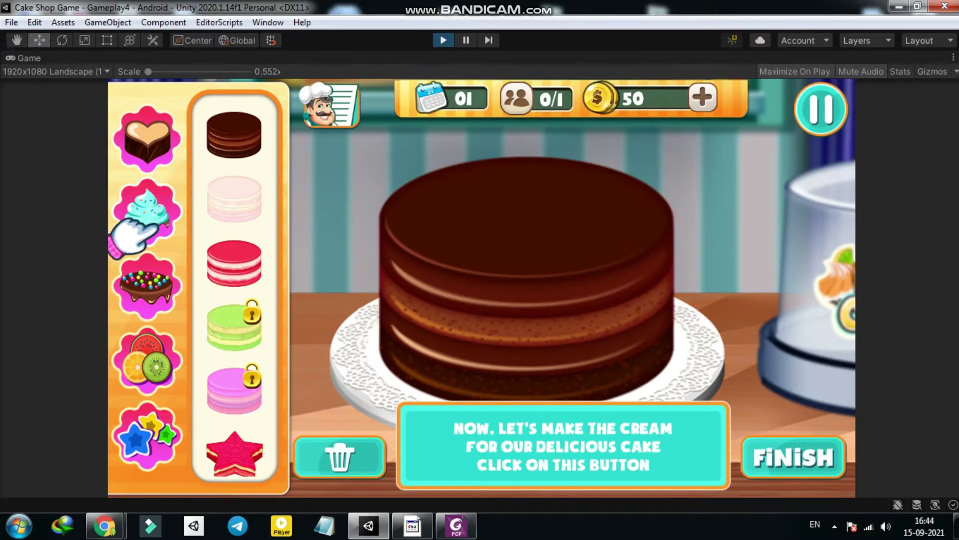
{"action": "left_click", "coordinate": [146, 210]}
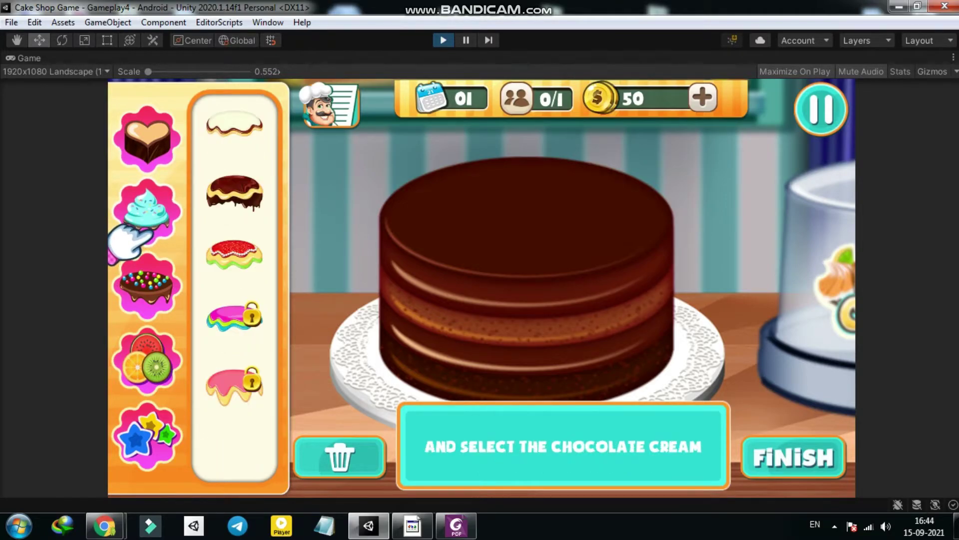
{"action": "left_click", "coordinate": [234, 192]}
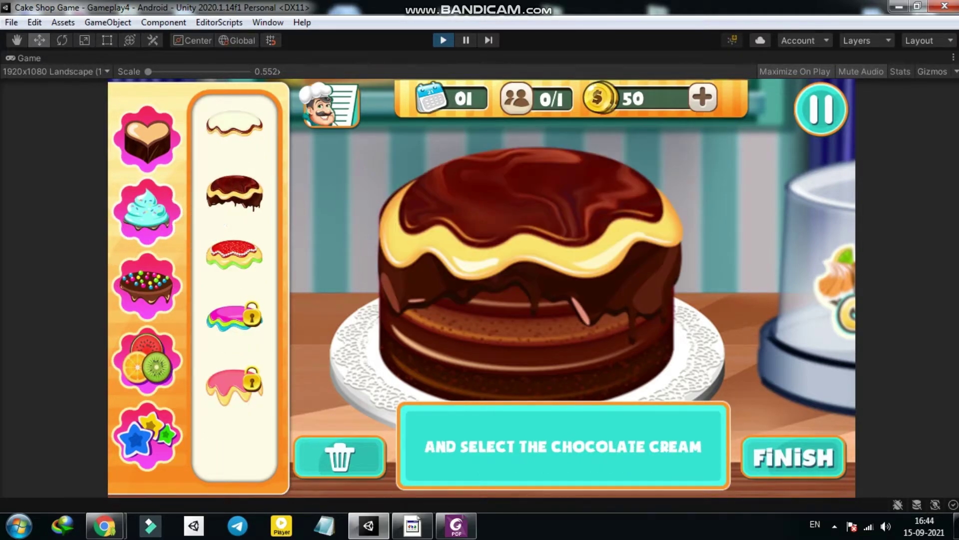
{"action": "left_click", "coordinate": [146, 360]}
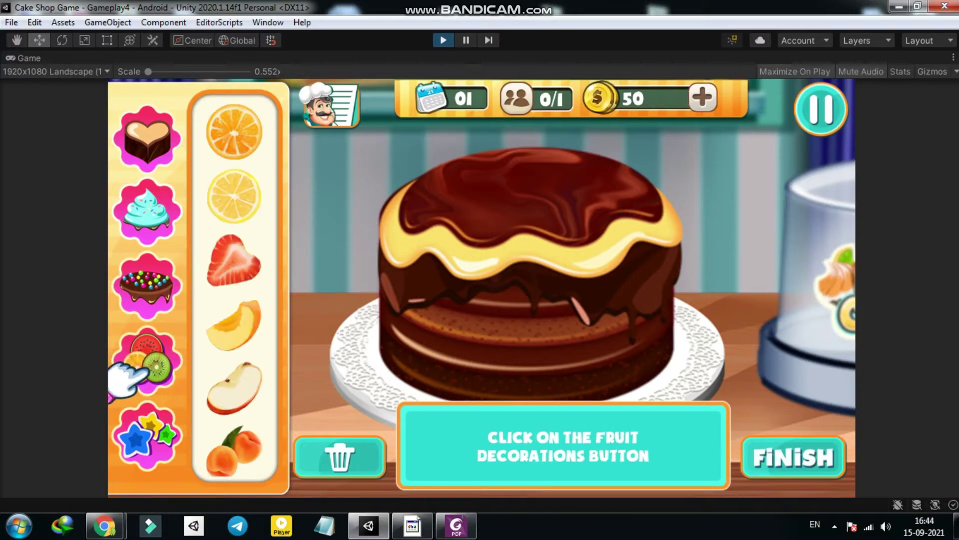
{"action": "left_click", "coordinate": [233, 325]}
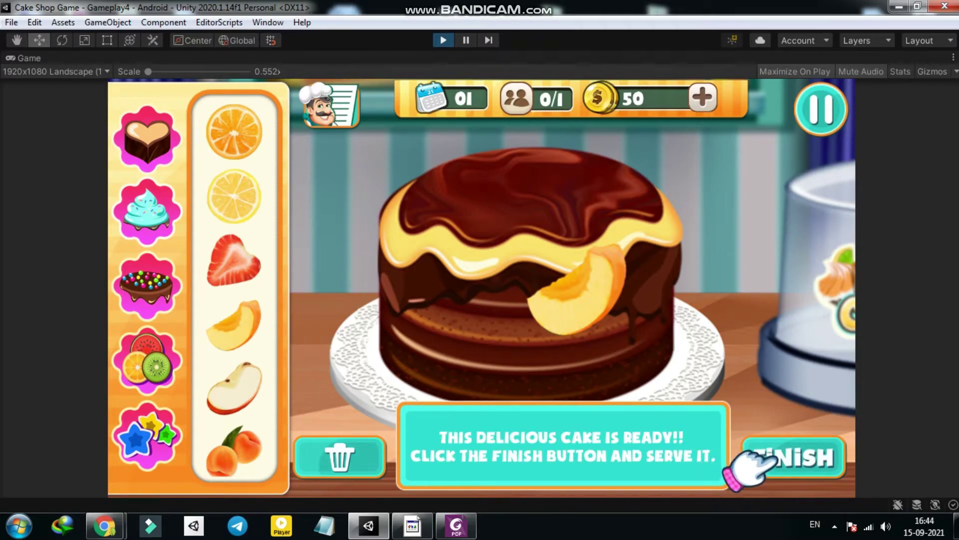
{"action": "left_click", "coordinate": [785, 455]}
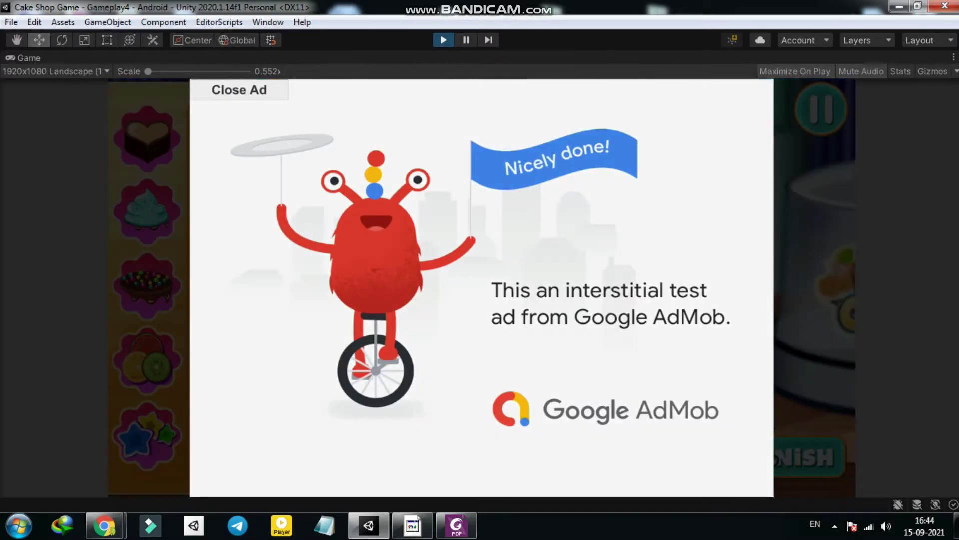
- Close the AdMob interstitial test ad
{"action": "left_click", "coordinate": [239, 89]}
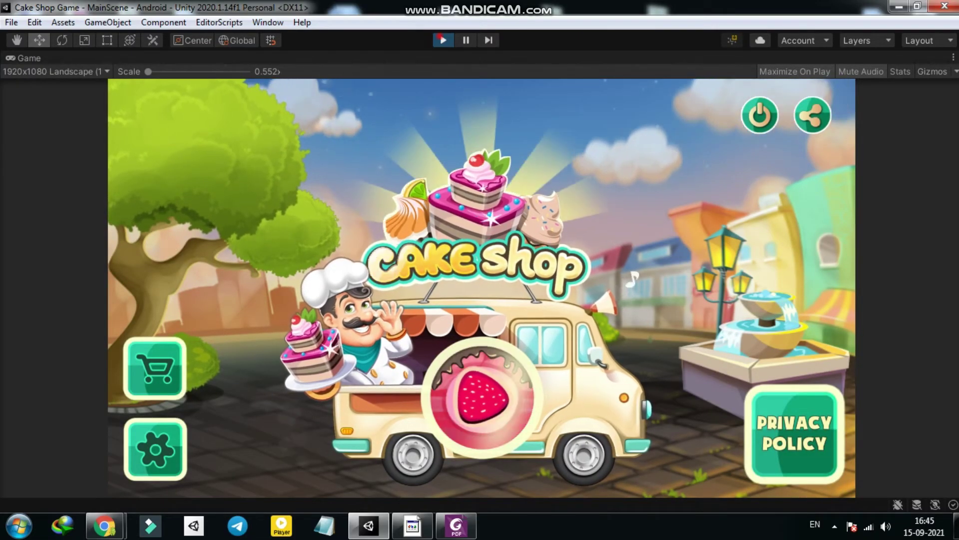
- Stop Play mode and review the AdsManager's Ad Mob ID values, including the Video Ad Mob Id
{"action": "key", "text": "t"}
{"action": "key", "text": "ctrl+p"}
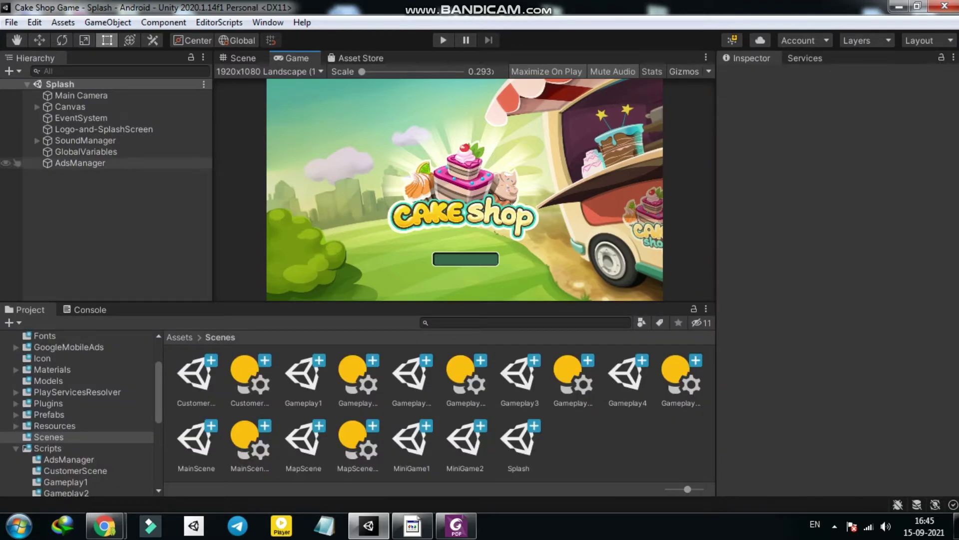
{"action": "left_click", "coordinate": [79, 163]}
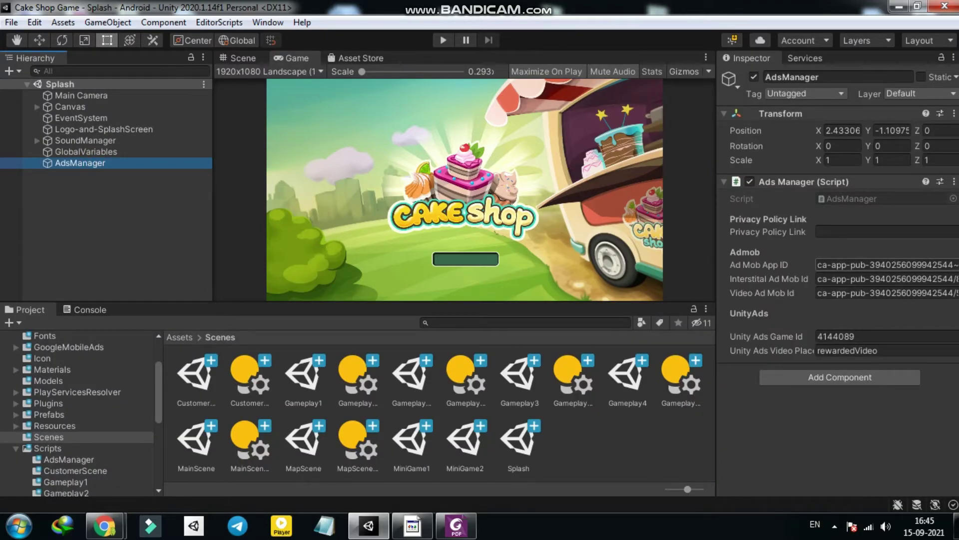
{"action": "left_click", "coordinate": [844, 265]}
{"action": "left_click", "coordinate": [846, 279]}
{"action": "left_click", "coordinate": [867, 292]}
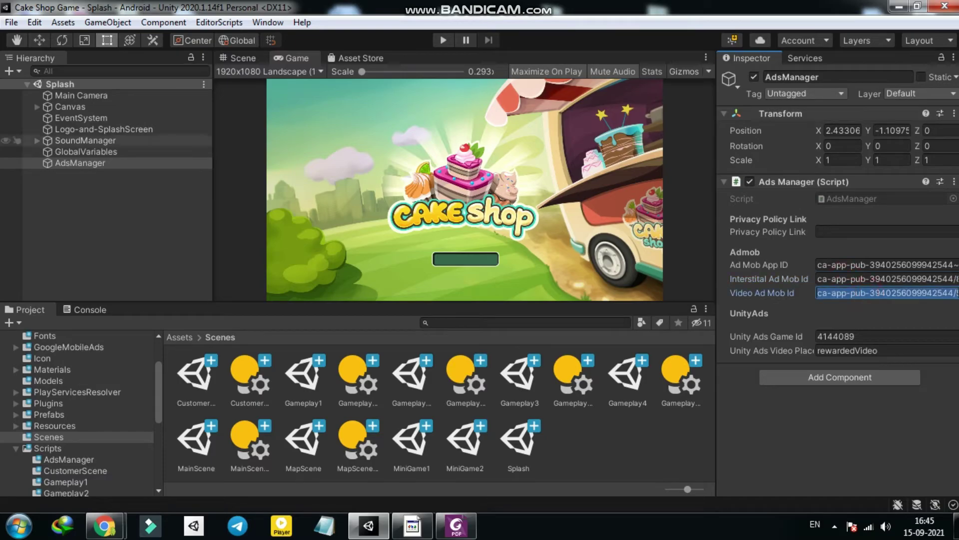
- Compare them with the Android AdMob app ID in Assets > Google Mobile Ads > Settings
{"action": "left_click", "coordinate": [64, 22]}
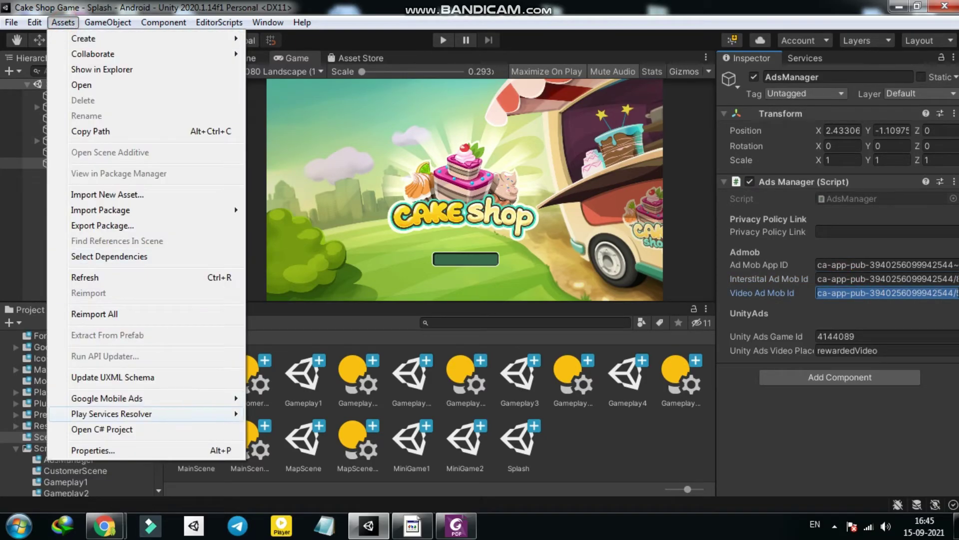
{"action": "left_click", "coordinate": [129, 397]}
{"action": "left_click", "coordinate": [282, 398]}
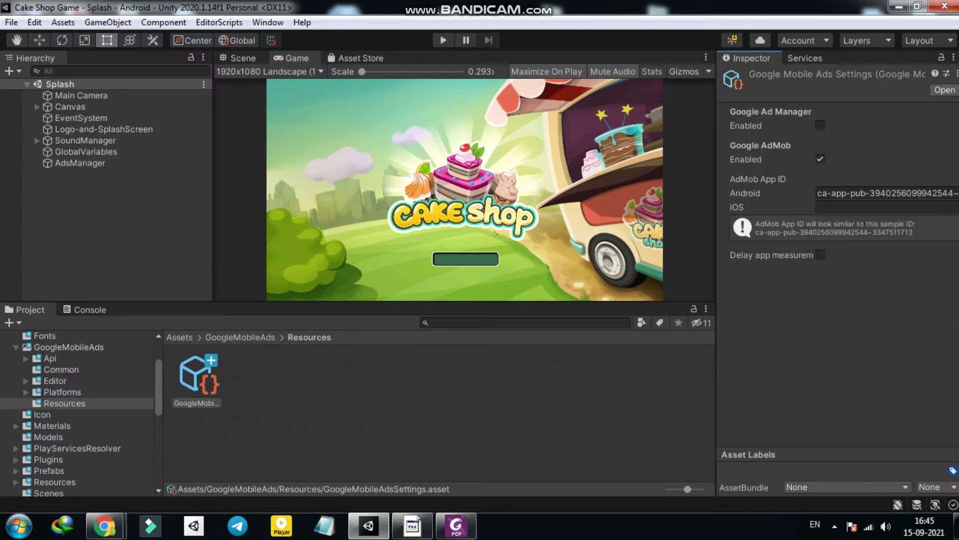
{"action": "left_click", "coordinate": [879, 193]}
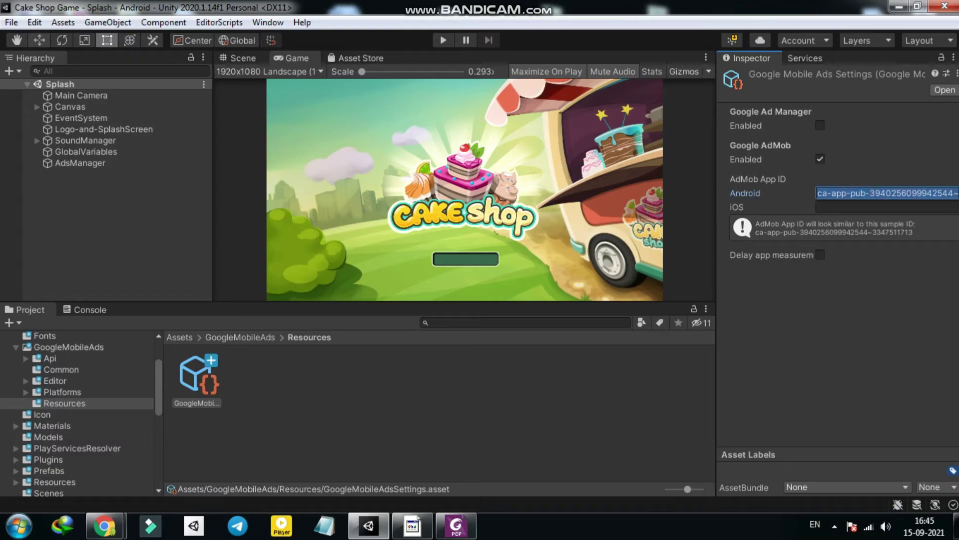
{"action": "left_click", "coordinate": [11, 22]}
- Open the Android Player Settings and check the company name, product name and version
{"action": "left_click", "coordinate": [48, 165]}
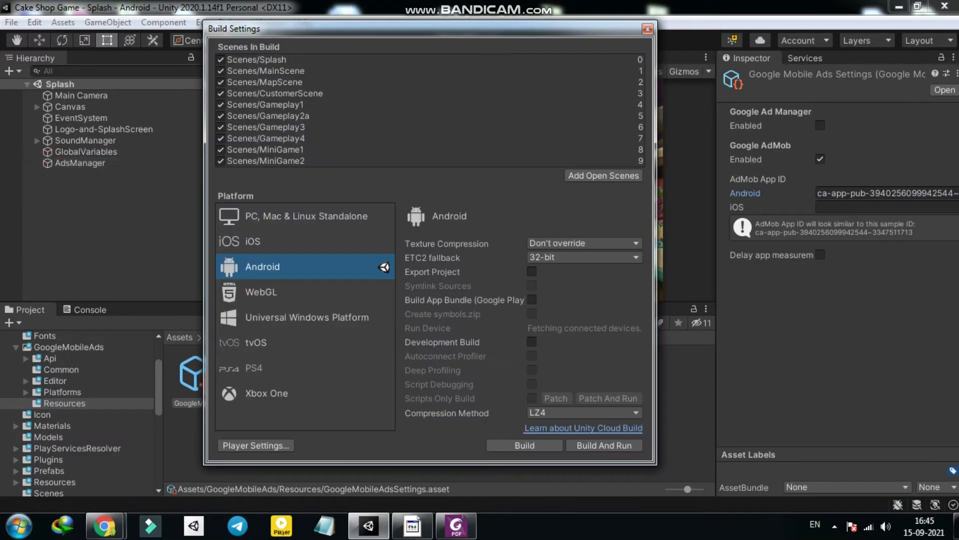
{"action": "left_click", "coordinate": [252, 445]}
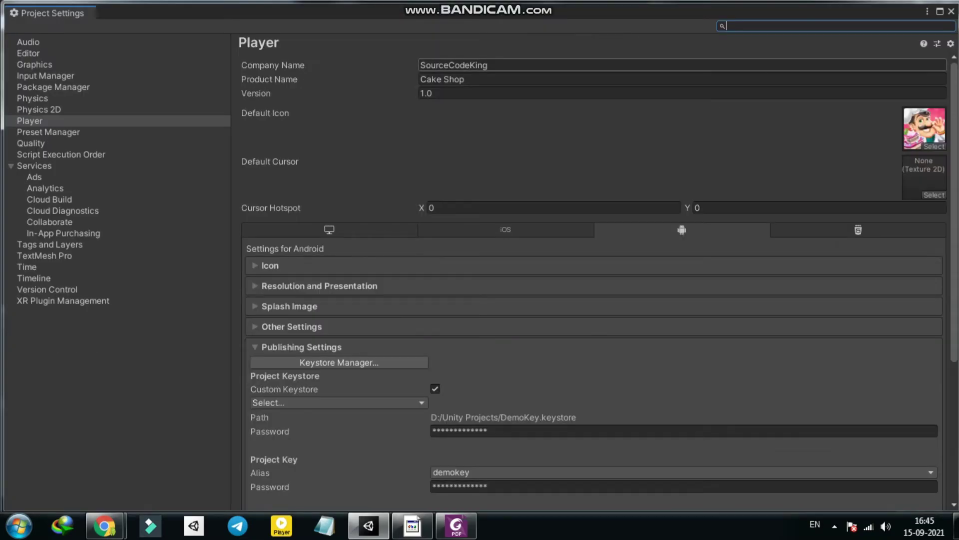
{"action": "left_click", "coordinate": [510, 65]}
{"action": "left_click", "coordinate": [489, 79]}
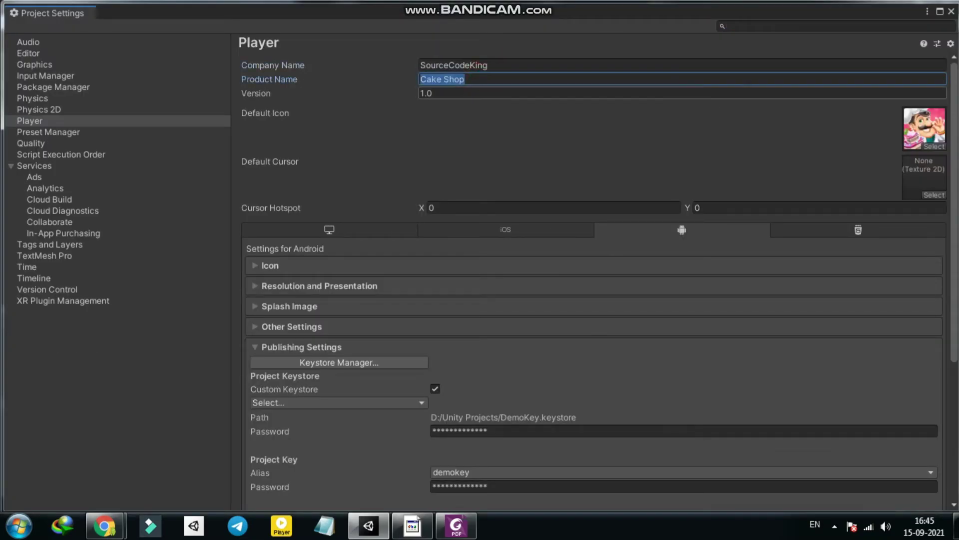
{"action": "left_click", "coordinate": [466, 93]}
- In Other Settings, check the package name, version, bundle version code and minimum API level
{"action": "left_click", "coordinate": [401, 329]}
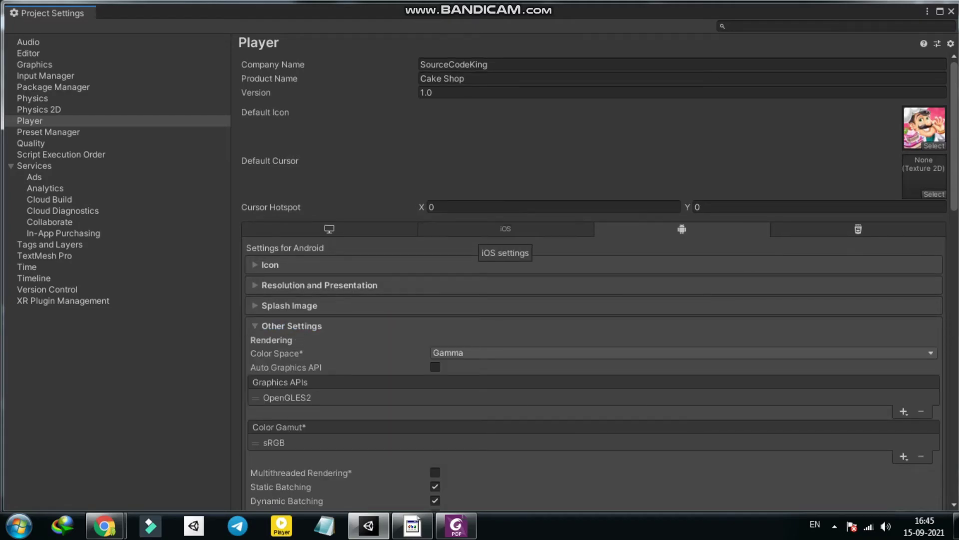
{"action": "scroll", "coordinate": [506, 239], "scroll_direction": "down", "scroll_amount": 2}
{"action": "scroll", "coordinate": [506, 239], "scroll_direction": "down", "scroll_amount": 3}
{"action": "scroll", "coordinate": [505, 239], "scroll_direction": "down", "scroll_amount": 7}
{"action": "scroll", "coordinate": [506, 239], "scroll_direction": "down", "scroll_amount": 2}
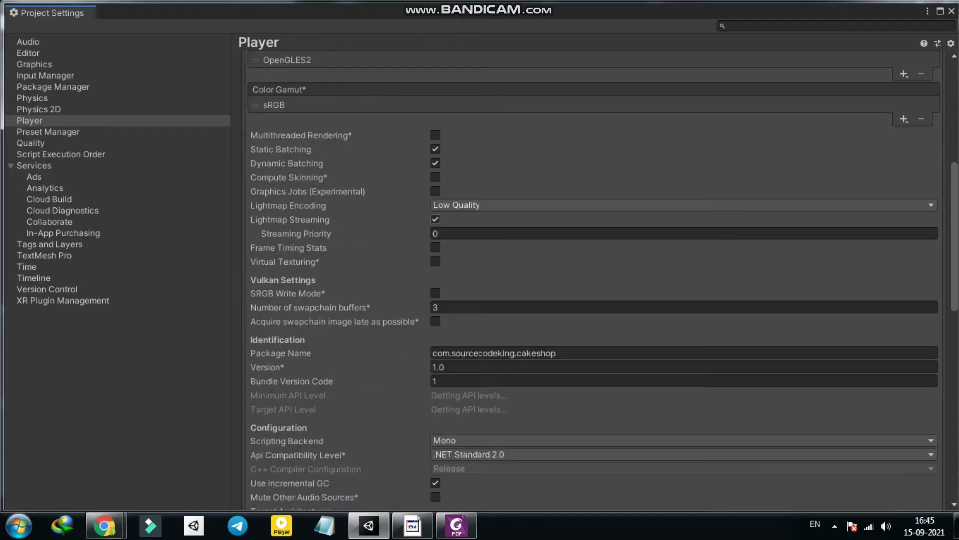
{"action": "scroll", "coordinate": [505, 239], "scroll_direction": "down", "scroll_amount": 3}
{"action": "left_click", "coordinate": [558, 269]}
{"action": "key", "text": "Tab"}
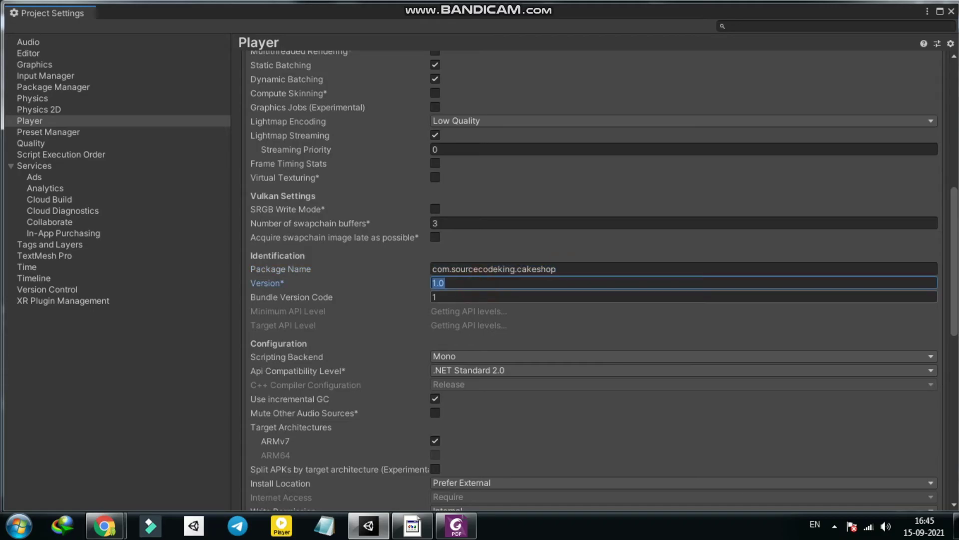
{"action": "key", "text": "Tab"}
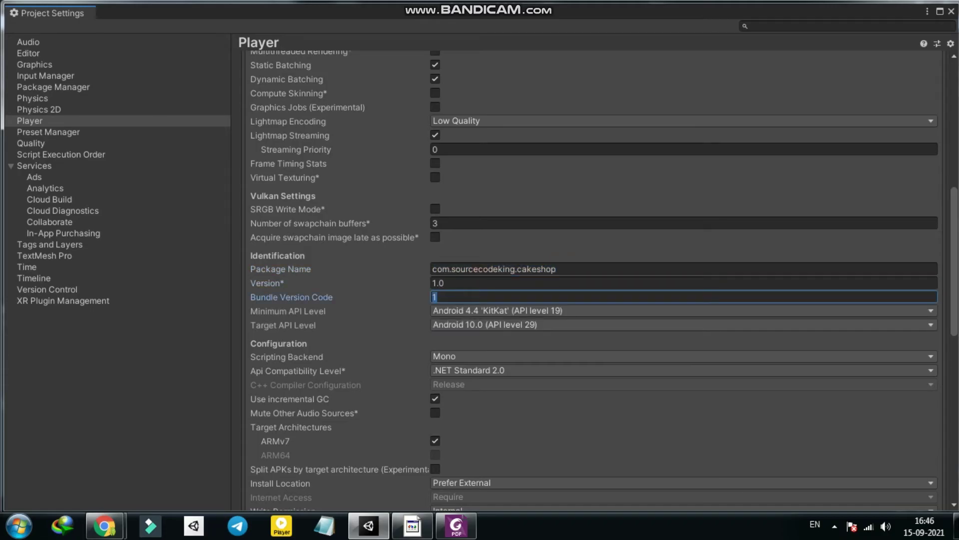
{"action": "left_click", "coordinate": [500, 310]}
{"action": "key", "text": "Escape"}
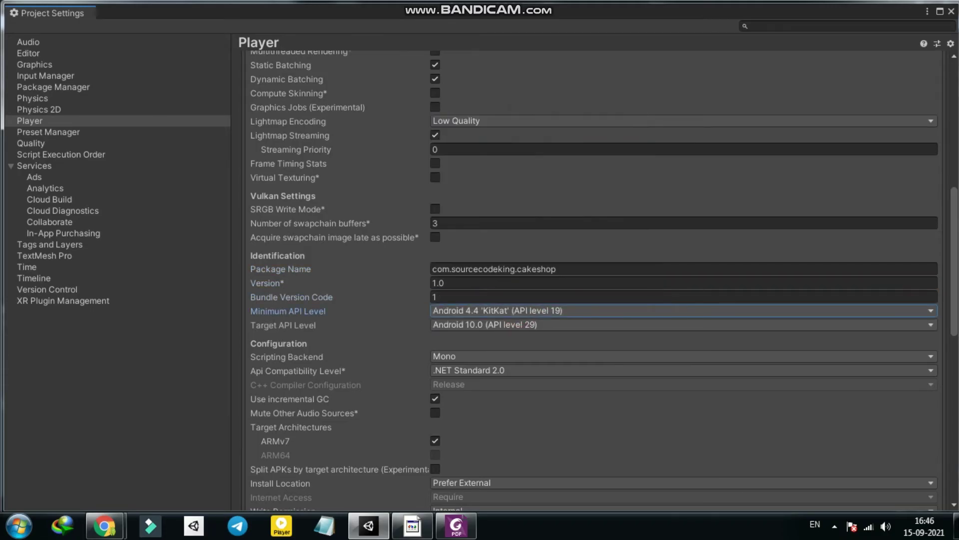
- Set target API level 31, IL2CPP scripting backend, .NET 4.x compatibility, and enable ARM64
{"action": "left_click", "coordinate": [497, 324]}
{"action": "left_click", "coordinate": [497, 322]}
{"action": "scroll", "coordinate": [497, 322], "scroll_direction": "down", "scroll_amount": 3}
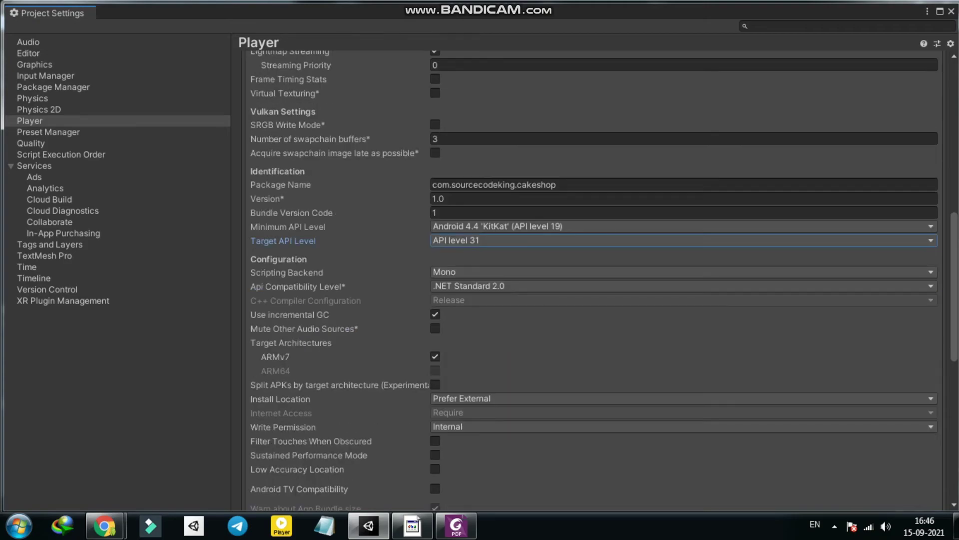
{"action": "scroll", "coordinate": [450, 270], "scroll_direction": "down", "scroll_amount": 3}
{"action": "left_click", "coordinate": [459, 187]}
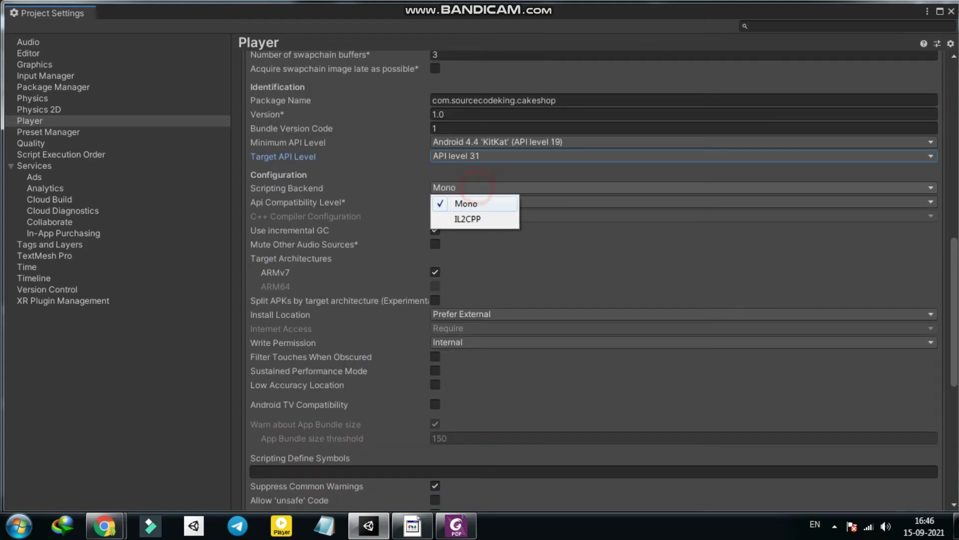
{"action": "left_click", "coordinate": [460, 220]}
{"action": "left_click", "coordinate": [476, 202]}
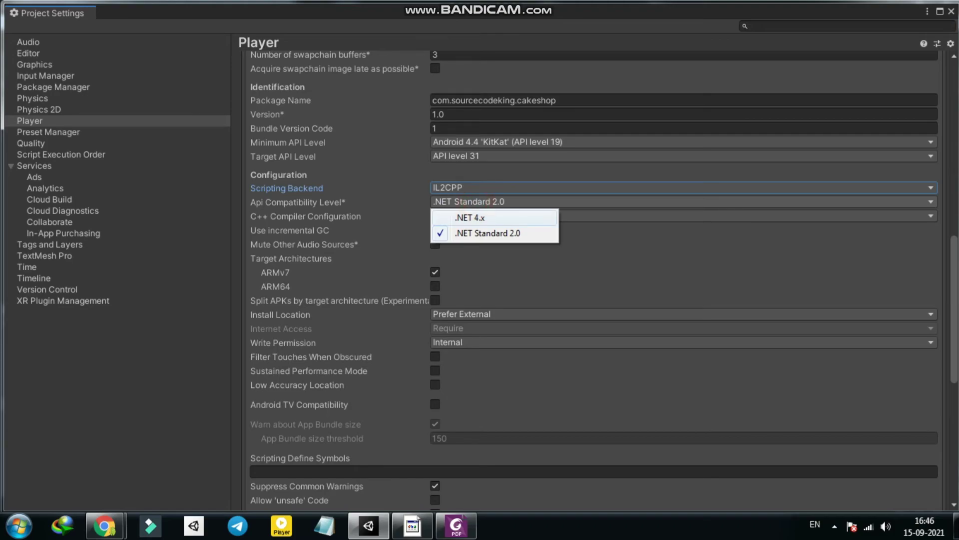
{"action": "left_click", "coordinate": [474, 229]}
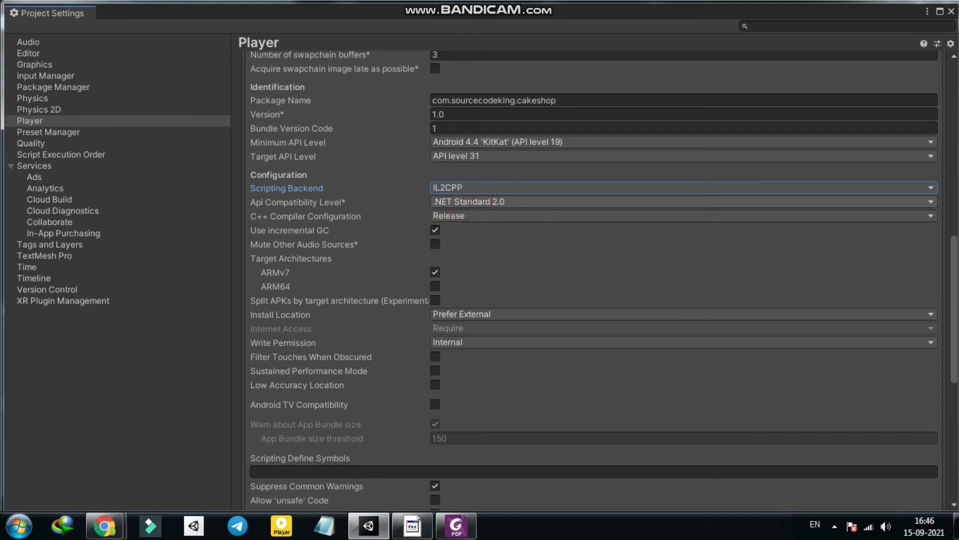
{"action": "left_click", "coordinate": [435, 286]}
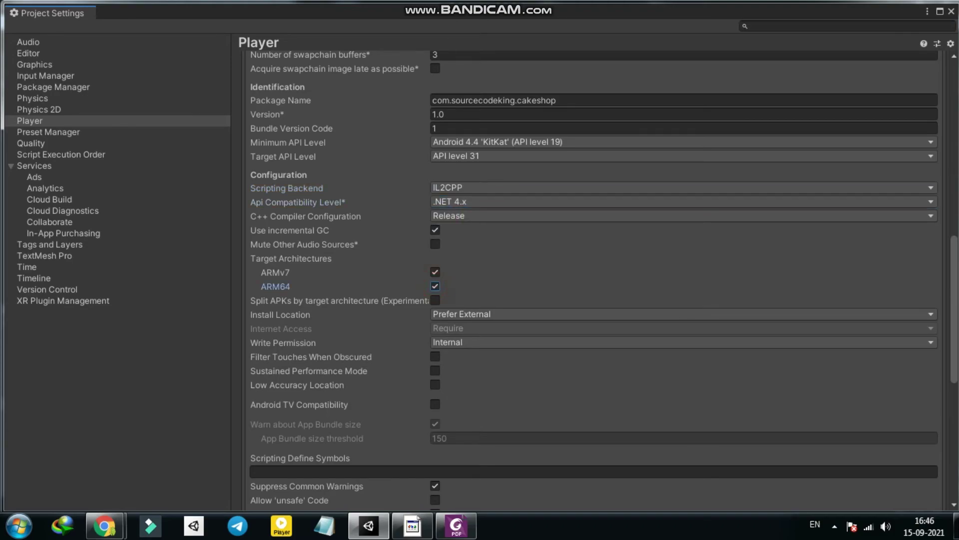
- Check the Publishing Settings keystore passwords, keep Release minify on, then open the documentation PDF
{"action": "scroll", "coordinate": [435, 286], "scroll_direction": "down", "scroll_amount": 5}
{"action": "scroll", "coordinate": [435, 286], "scroll_direction": "down", "scroll_amount": 9}
{"action": "left_click", "coordinate": [369, 483]}
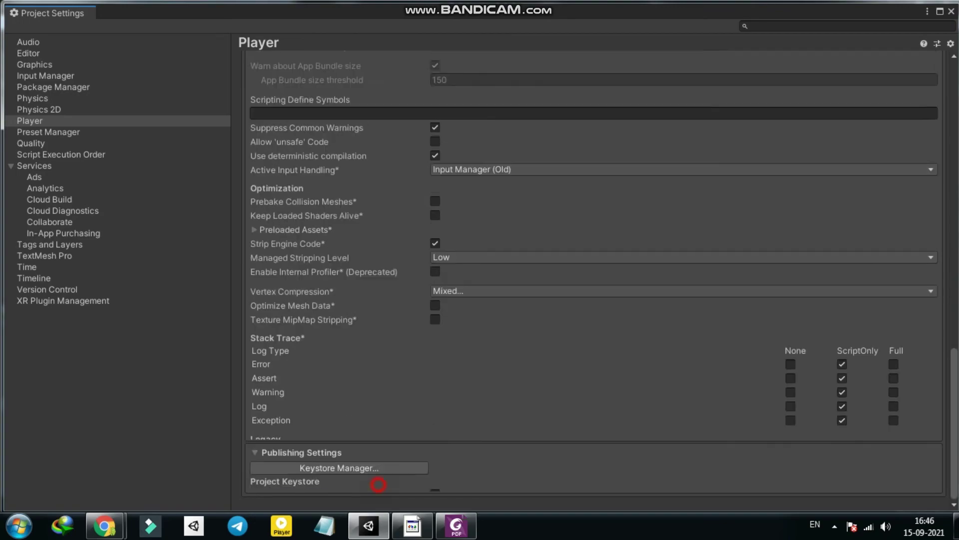
{"action": "left_click", "coordinate": [464, 212]}
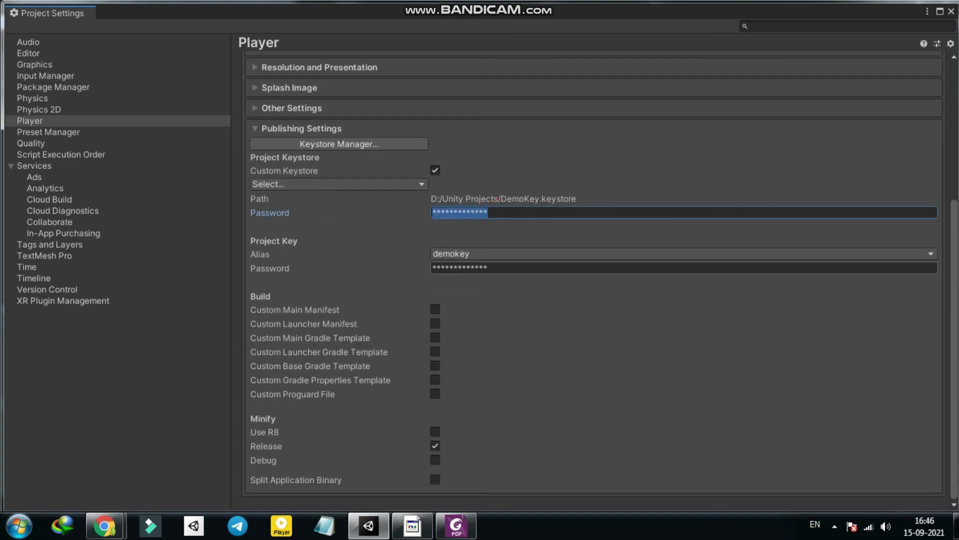
{"action": "left_click", "coordinate": [465, 268]}
{"action": "left_click", "coordinate": [436, 445]}
{"action": "left_click", "coordinate": [435, 445]}
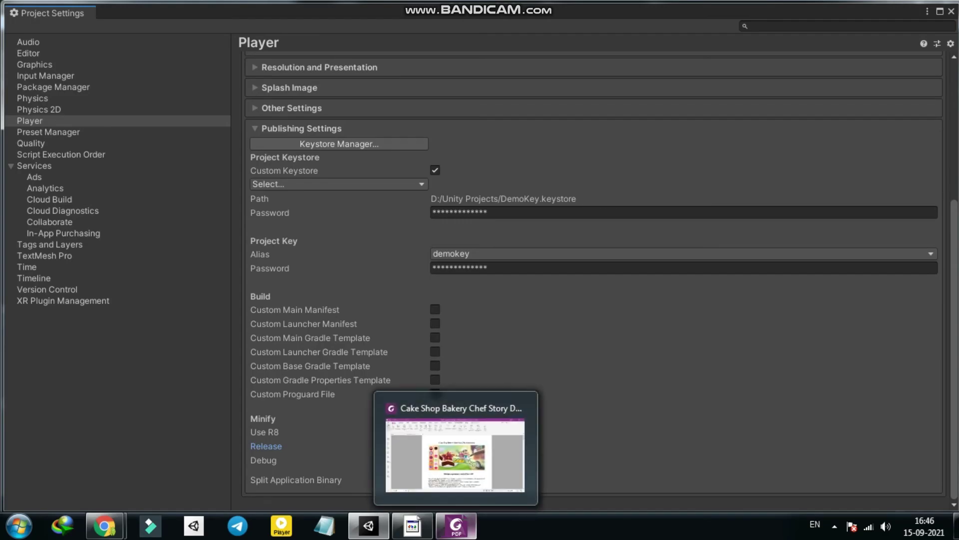
{"action": "left_click", "coordinate": [456, 525]}
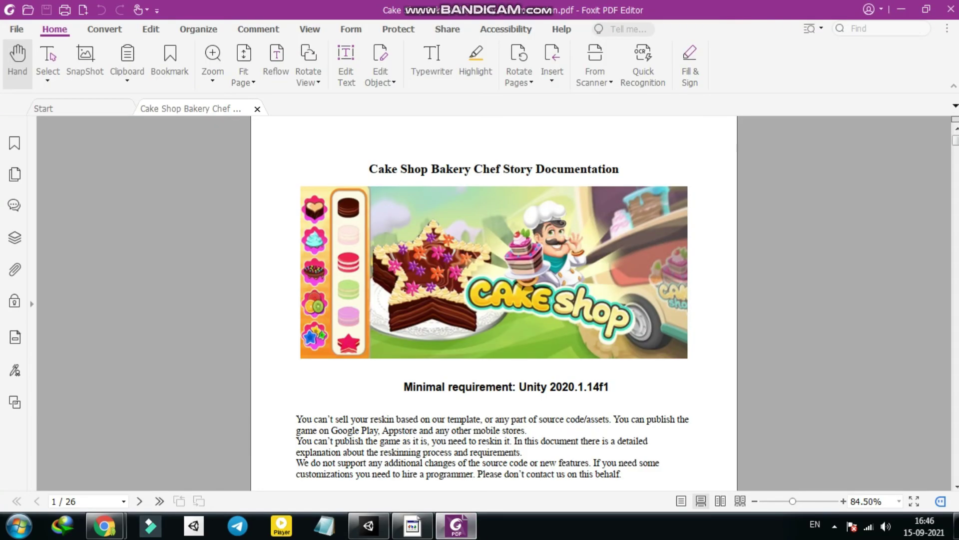